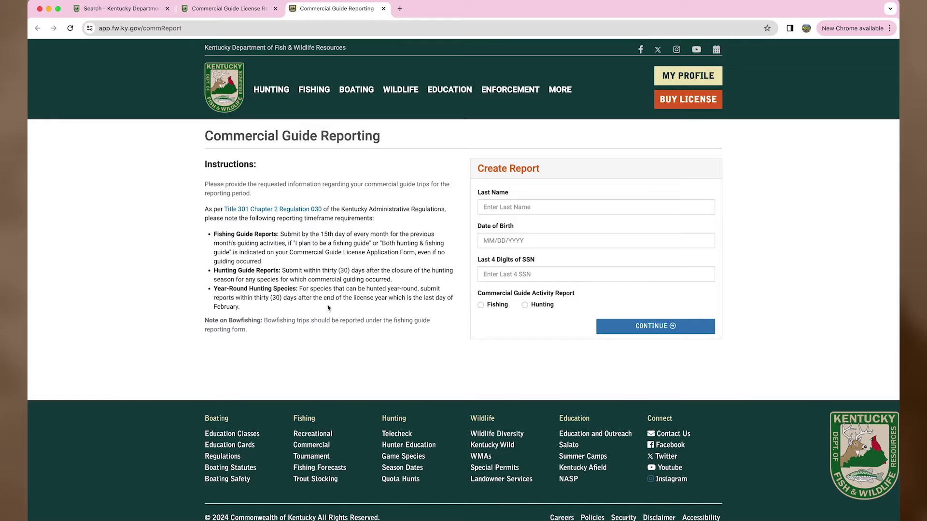
Fill in the guide's last name, date of birth and last four SSN digits, and choose the Fishing activity report
{"action": "left_click", "coordinate": [490, 207]}
{"action": "type", "text": "McTester"}
{"action": "left_click", "coordinate": [491, 242]}
{"action": "type", "text": "01/01/2001"}
{"action": "key", "text": "Tab"}
{"action": "type", "text": "3456"}
{"action": "left_click", "coordinate": [497, 306]}
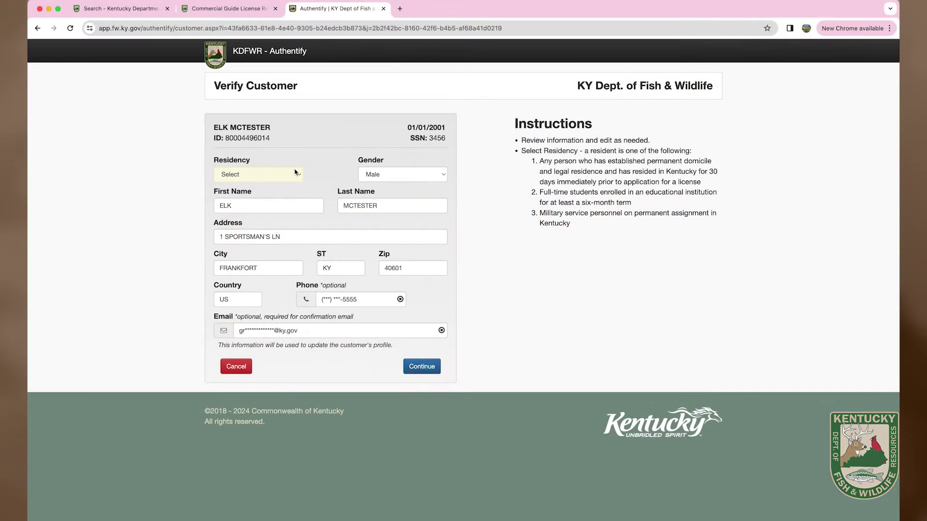
Choose the customer's residency and accept the customer details on the verification page
{"action": "left_click", "coordinate": [294, 173]}
{"action": "left_click", "coordinate": [231, 185]}
{"action": "left_click", "coordinate": [435, 370]}
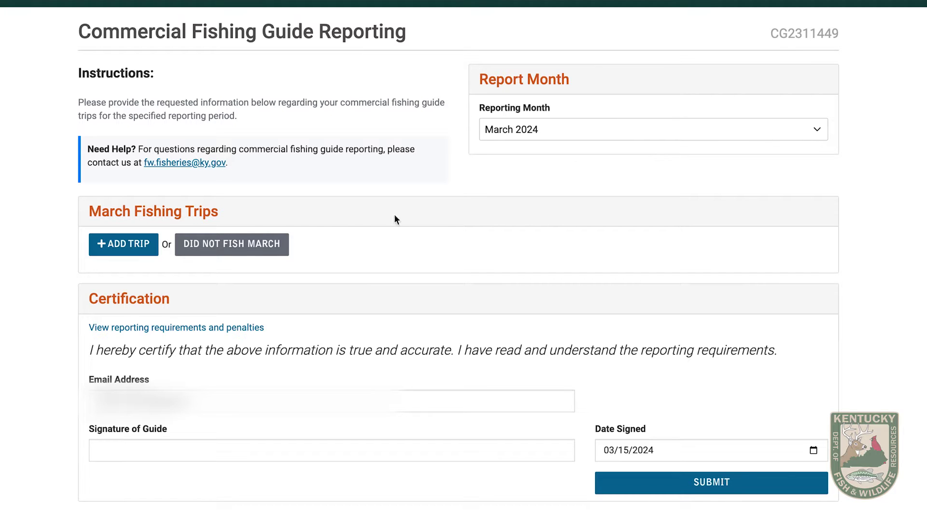
Mark the March 2024 report as Did Not Fish
{"action": "left_click", "coordinate": [235, 248]}
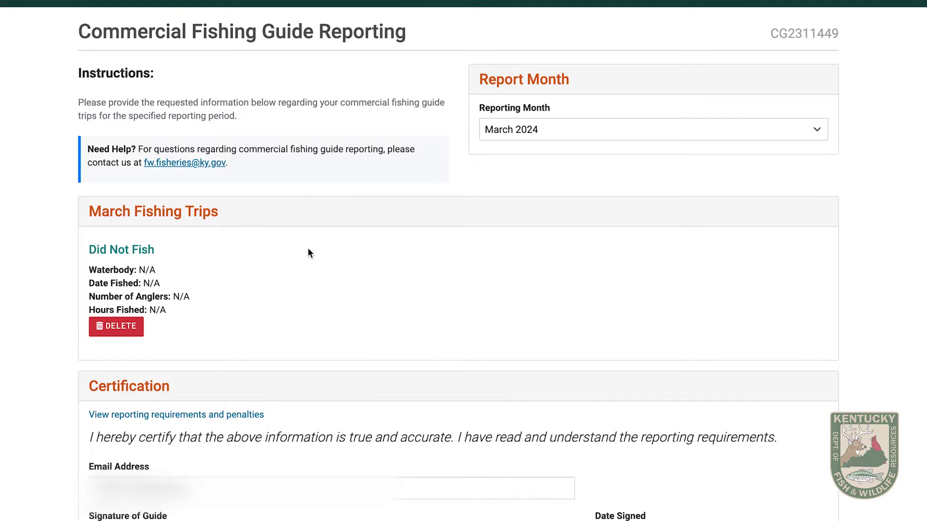
{"action": "scroll", "coordinate": [309, 252], "scroll_direction": "down", "scroll_amount": 1}
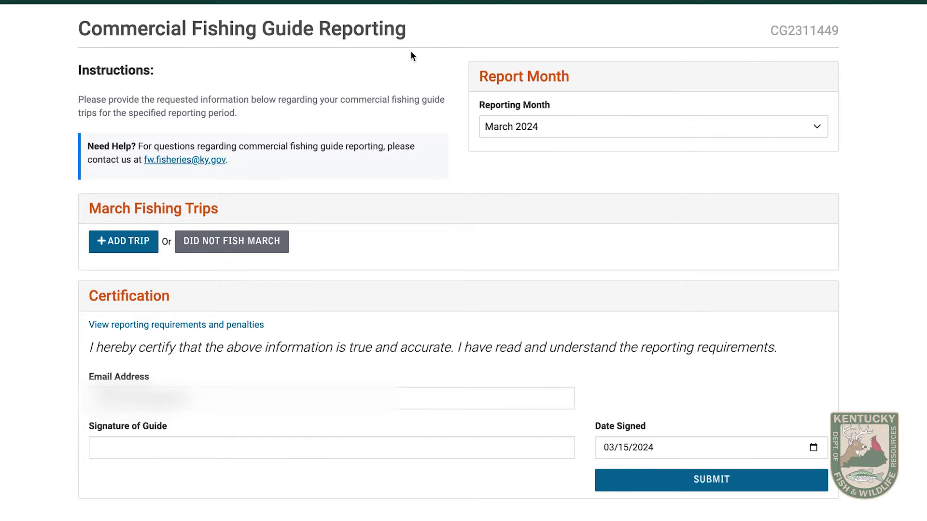
Add a March trip with Lake Cumberland as the waterbody and Temperate bass (striped, white, yellow and hybrid) as the targeted species
{"action": "left_click", "coordinate": [110, 246]}
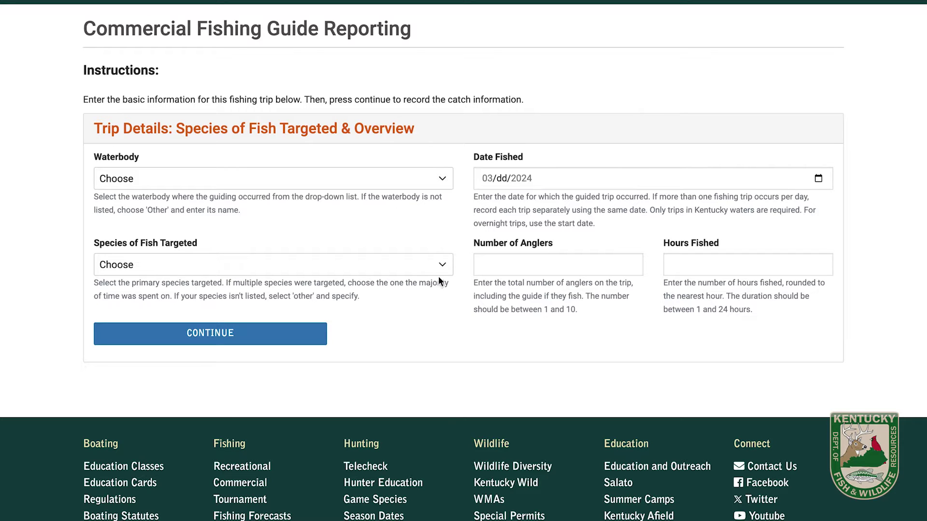
{"action": "left_click", "coordinate": [445, 184]}
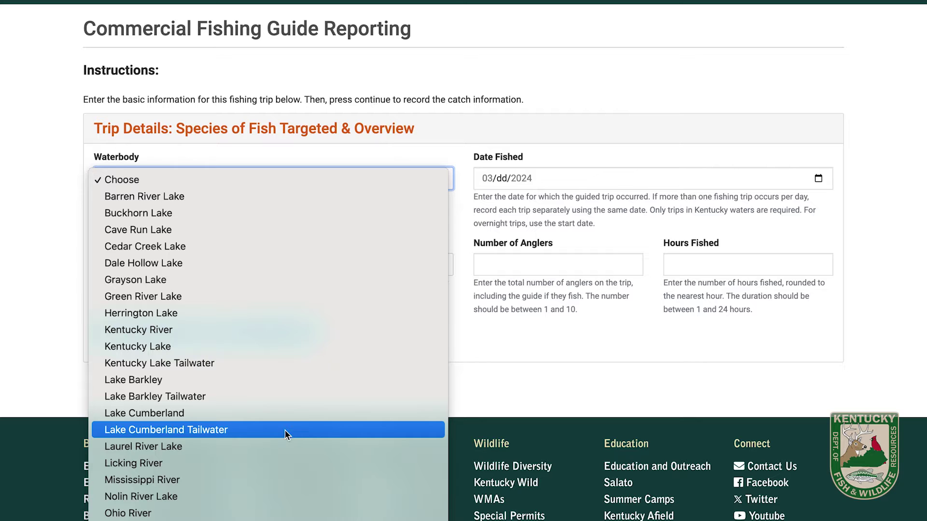
{"action": "left_click", "coordinate": [247, 413]}
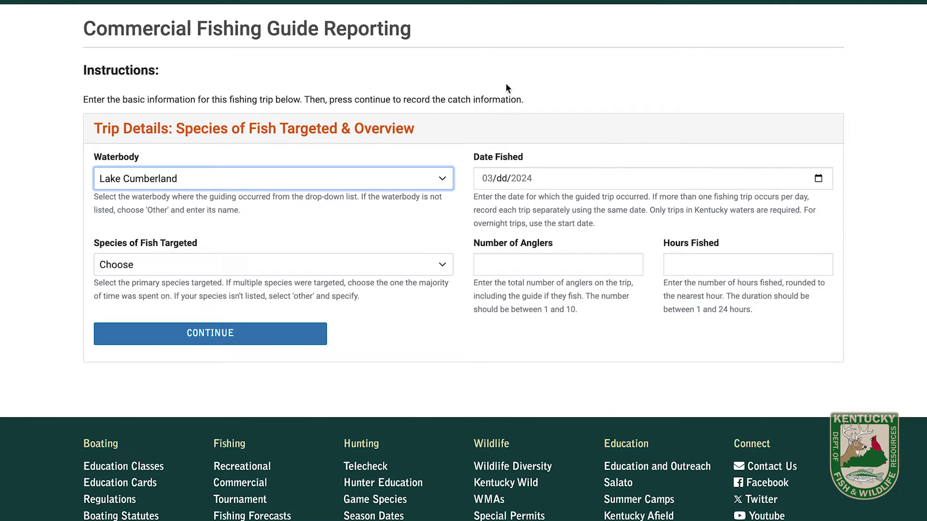
{"action": "left_click", "coordinate": [442, 265]}
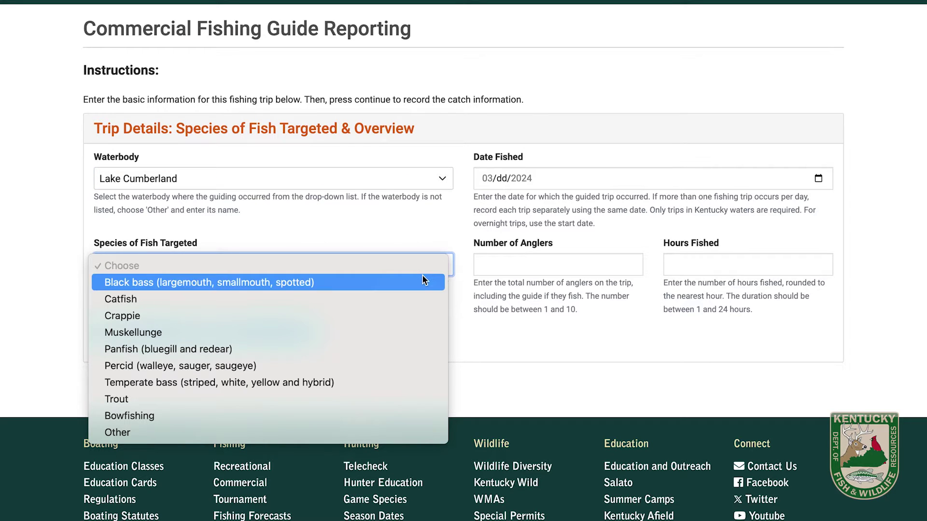
{"action": "left_click", "coordinate": [267, 382]}
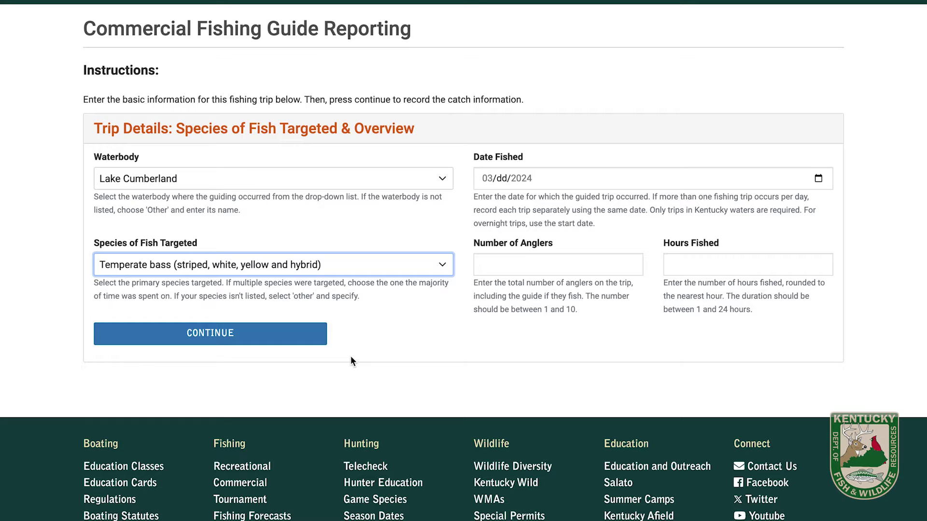
Set the trip's date to 03/05/2024, with 2 anglers and 3 hours fished, and continue to the catch information
{"action": "left_click", "coordinate": [502, 178]}
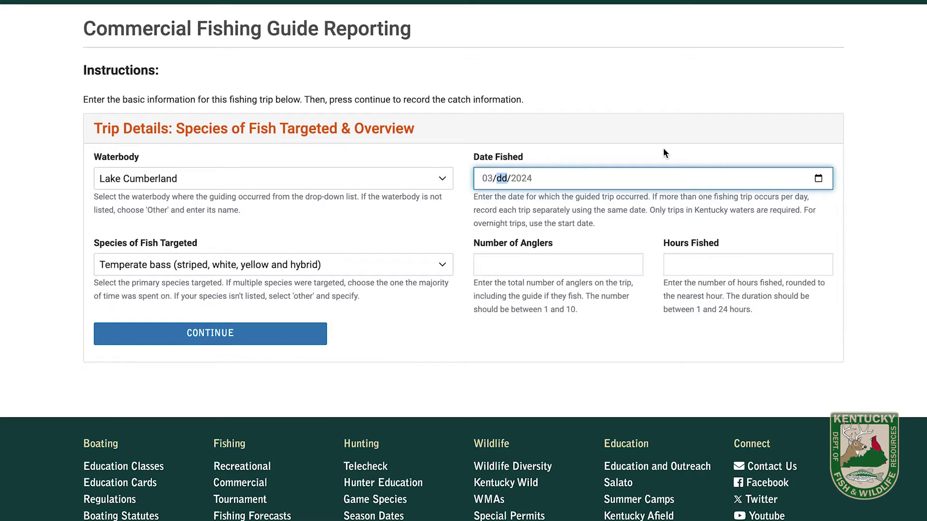
{"action": "type", "text": "05"}
{"action": "left_click", "coordinate": [535, 267]}
{"action": "type", "text": "2"}
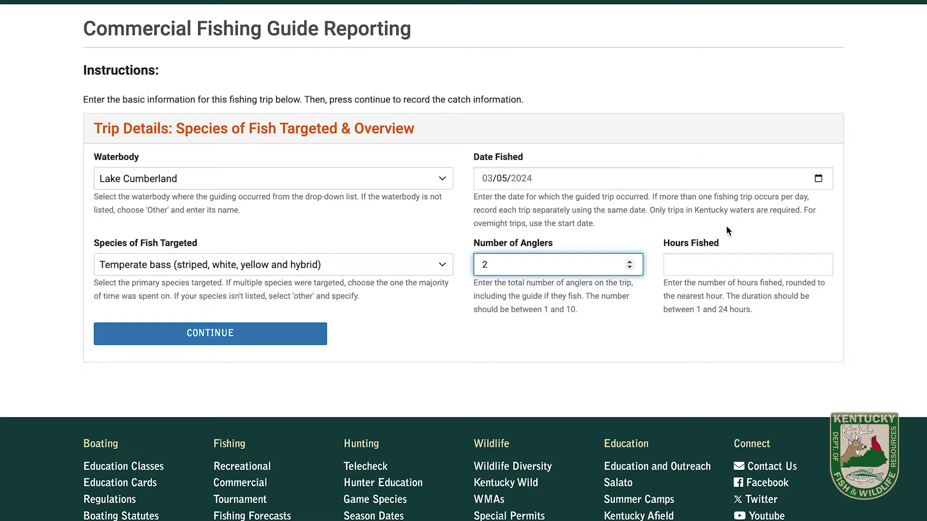
{"action": "left_click", "coordinate": [759, 278]}
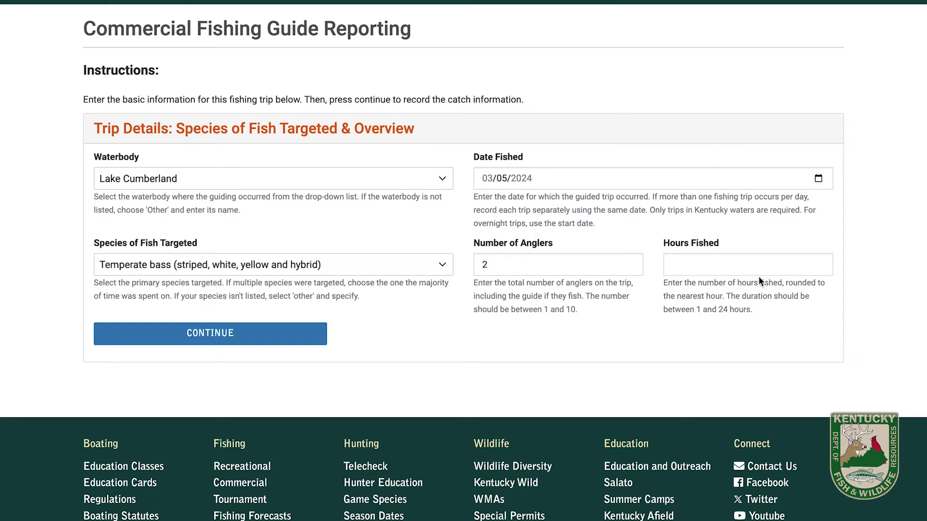
{"action": "left_click", "coordinate": [759, 269]}
{"action": "type", "text": "3"}
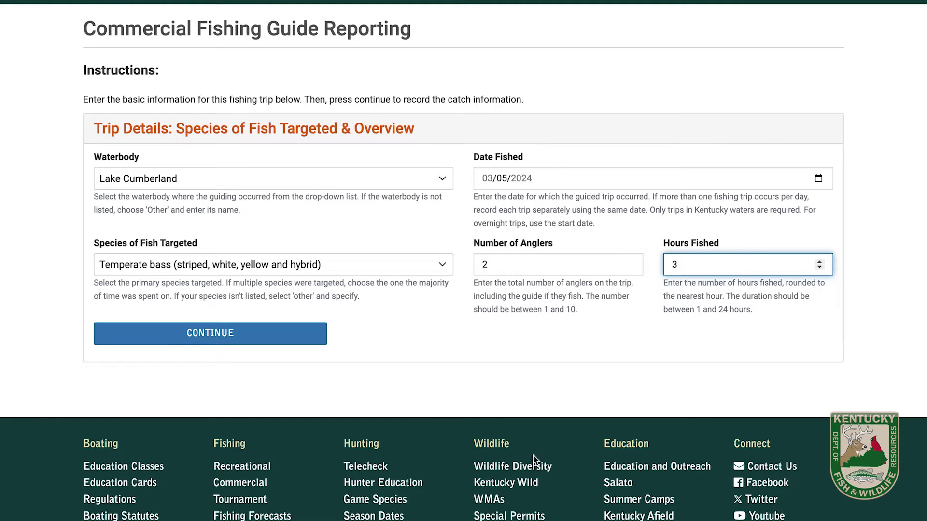
{"action": "left_click", "coordinate": [274, 337]}
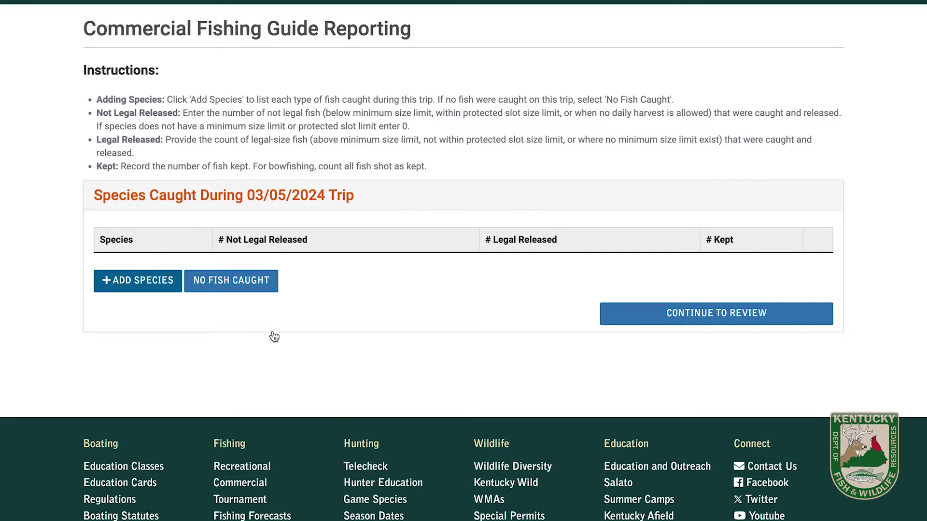
Add Striped bass as a species caught on the 03/05/2024 trip
{"action": "left_click", "coordinate": [226, 292]}
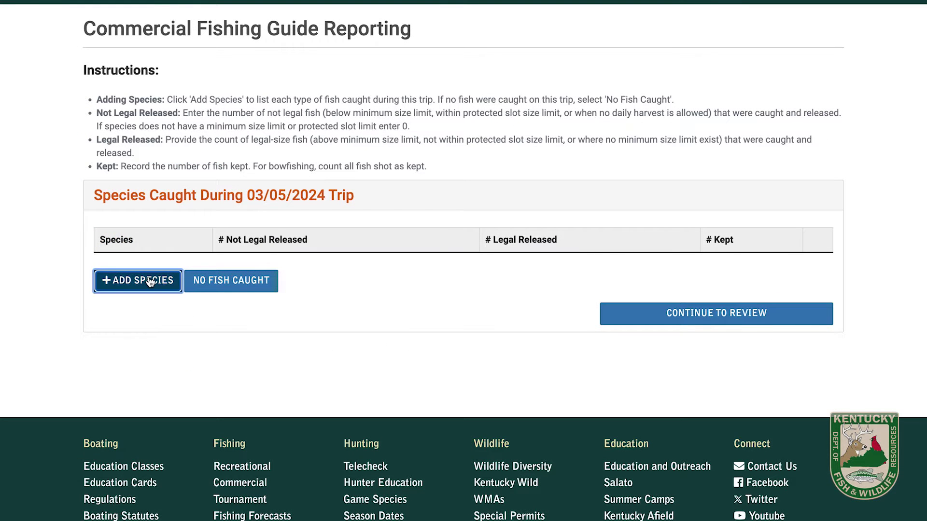
{"action": "left_click", "coordinate": [146, 280]}
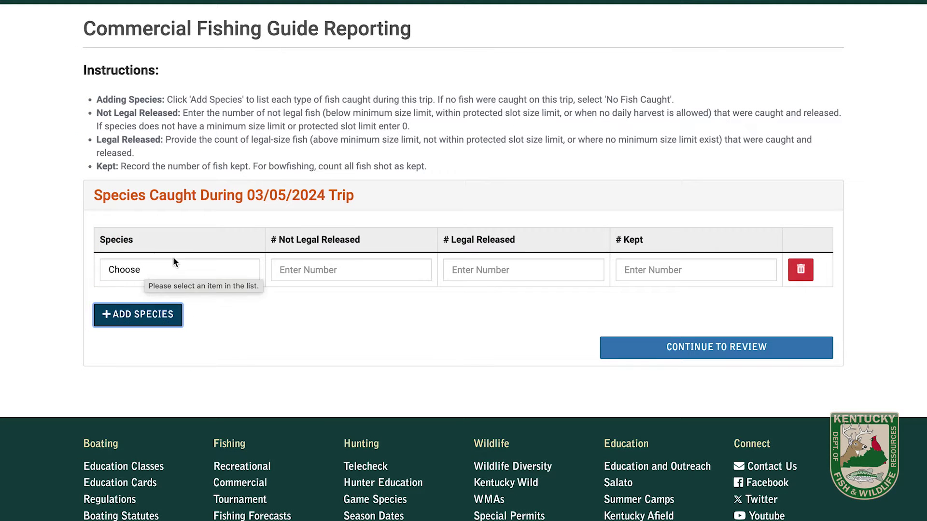
{"action": "left_click", "coordinate": [167, 270]}
{"action": "scroll", "coordinate": [290, 476], "scroll_direction": "down", "scroll_amount": 10}
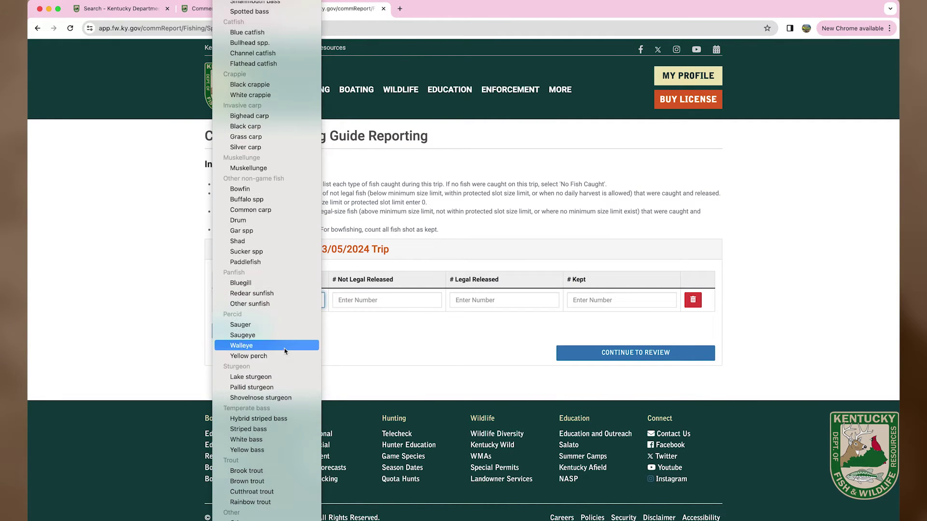
{"action": "left_click", "coordinate": [281, 429]}
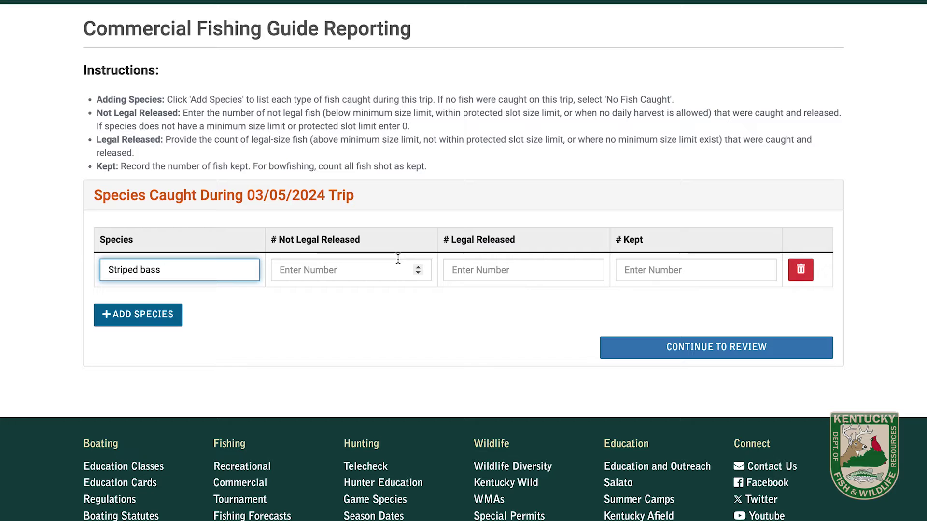
Record the striped bass counts as 2 not legal released, 1 legal released and 3 kept
{"action": "mouse_move", "coordinate": [398, 259]}
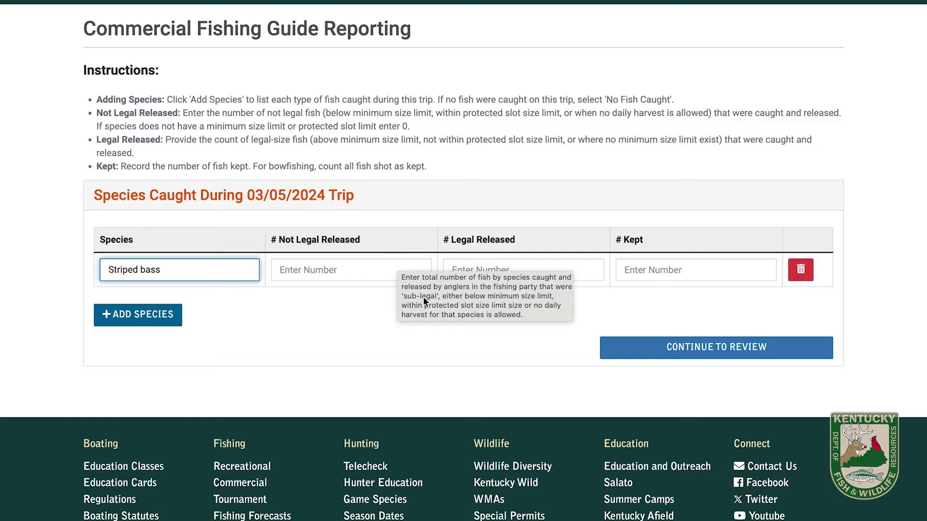
{"action": "left_click", "coordinate": [333, 272]}
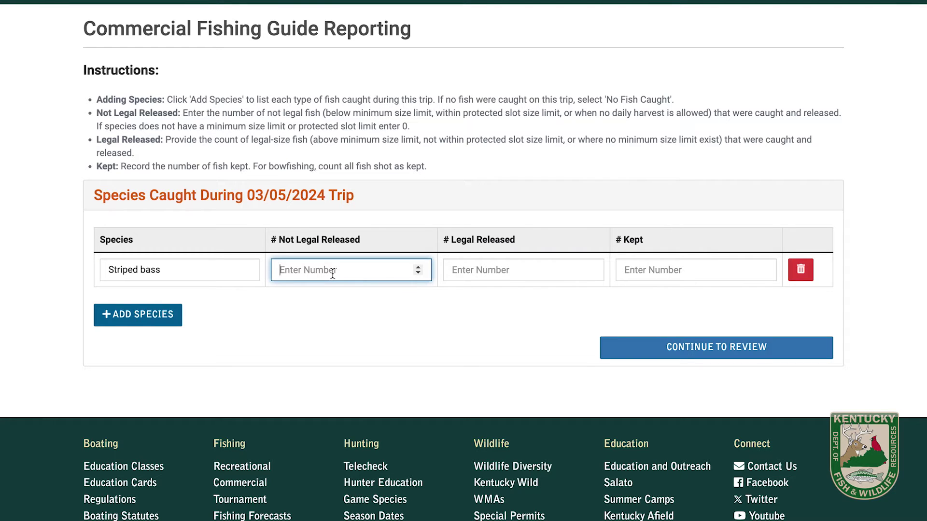
{"action": "type", "text": "2"}
{"action": "left_click", "coordinate": [488, 270]}
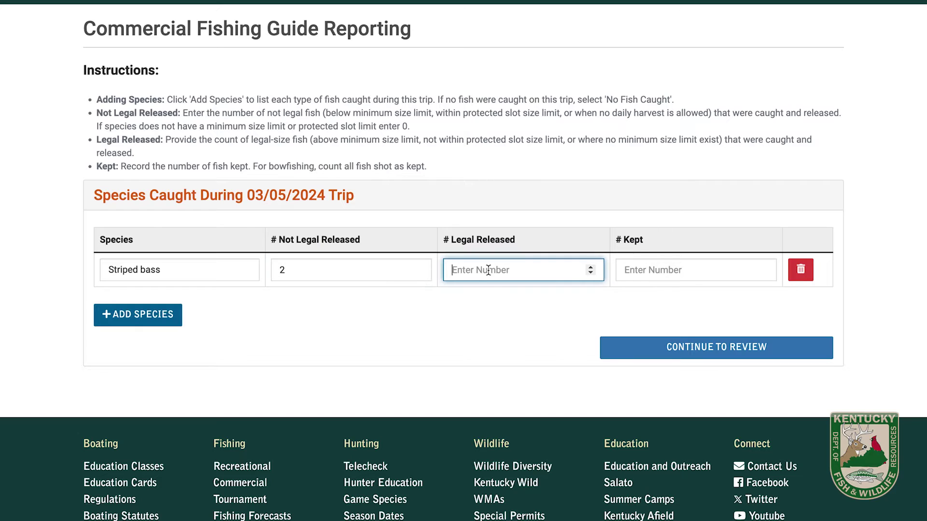
{"action": "type", "text": "1"}
{"action": "left_click", "coordinate": [657, 269]}
{"action": "type", "text": "3"}
Add Smallmouth bass with 1 not legal released, 0 legal released and 1 kept, and continue to the report review
{"action": "left_click", "coordinate": [153, 317]}
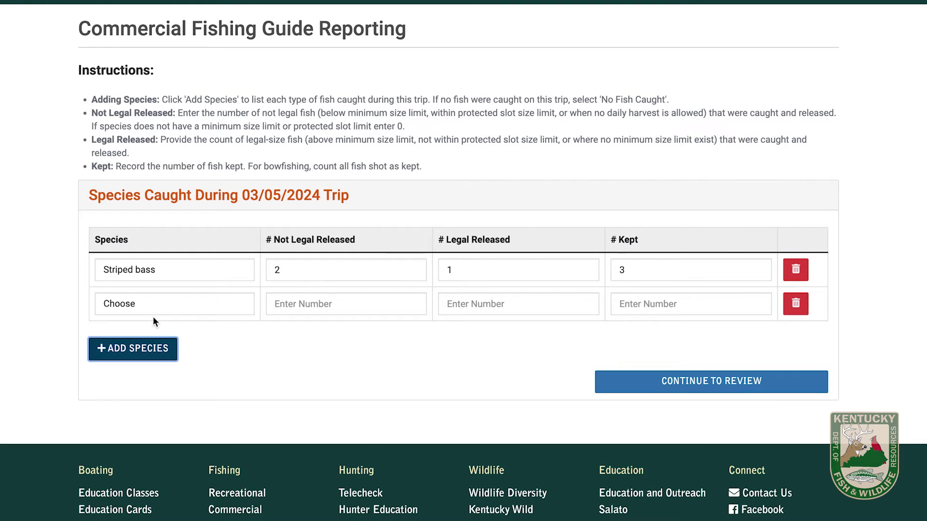
{"action": "left_click", "coordinate": [152, 302]}
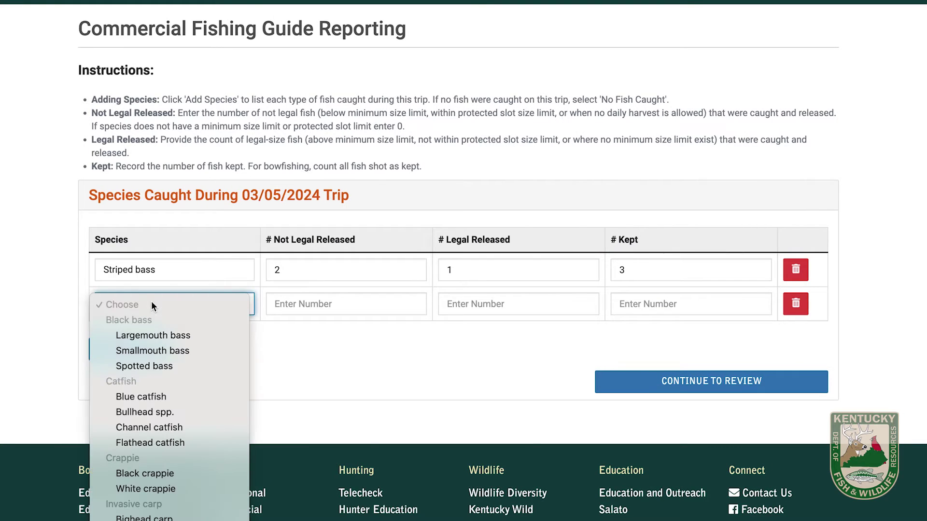
{"action": "left_click", "coordinate": [163, 352]}
{"action": "left_click", "coordinate": [318, 303]}
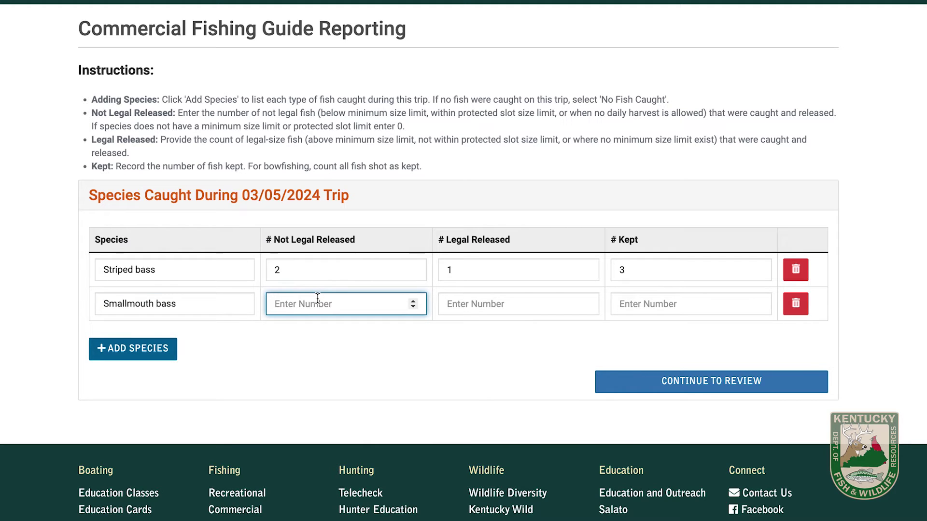
{"action": "type", "text": "1"}
{"action": "left_click", "coordinate": [500, 297]}
{"action": "type", "text": "0"}
{"action": "left_click", "coordinate": [652, 304]}
{"action": "type", "text": "1"}
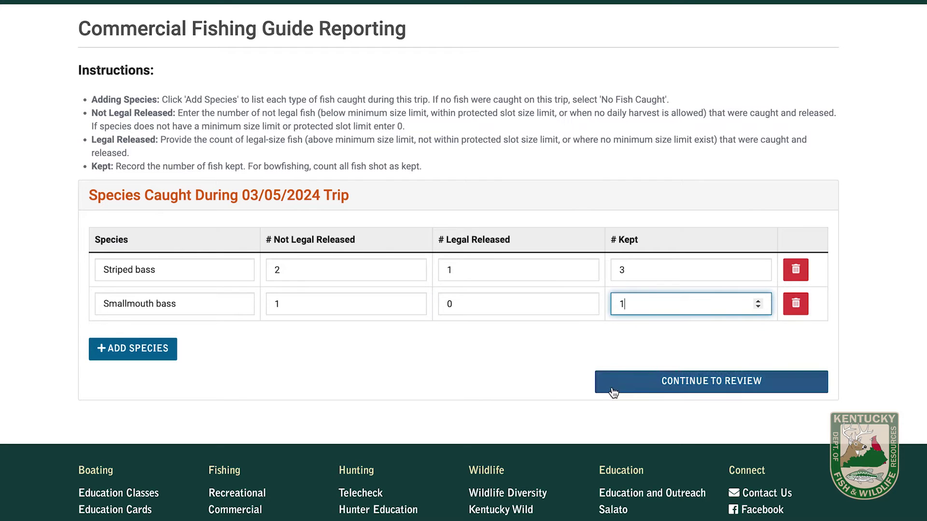
{"action": "left_click", "coordinate": [662, 381]}
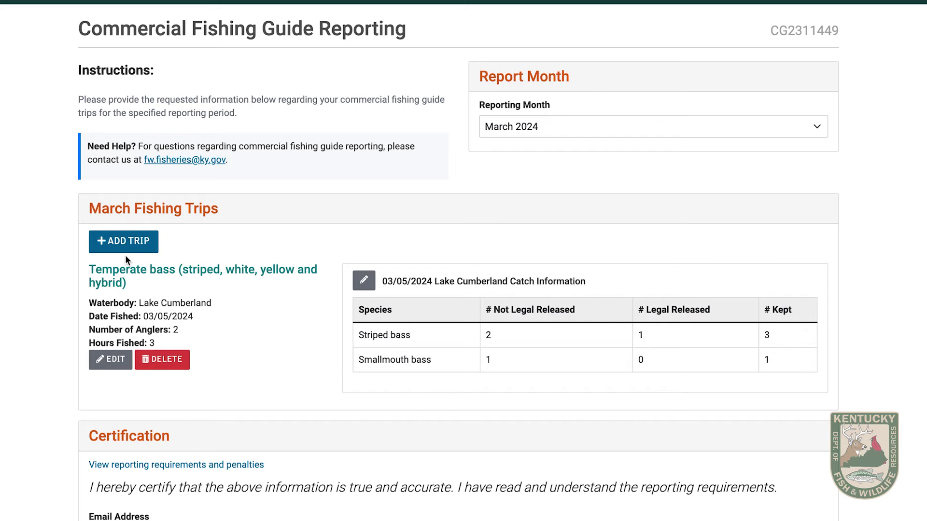
Edit the 03/05/2024 trip to 4 hours fished and continue to its catch information
{"action": "left_click", "coordinate": [111, 360]}
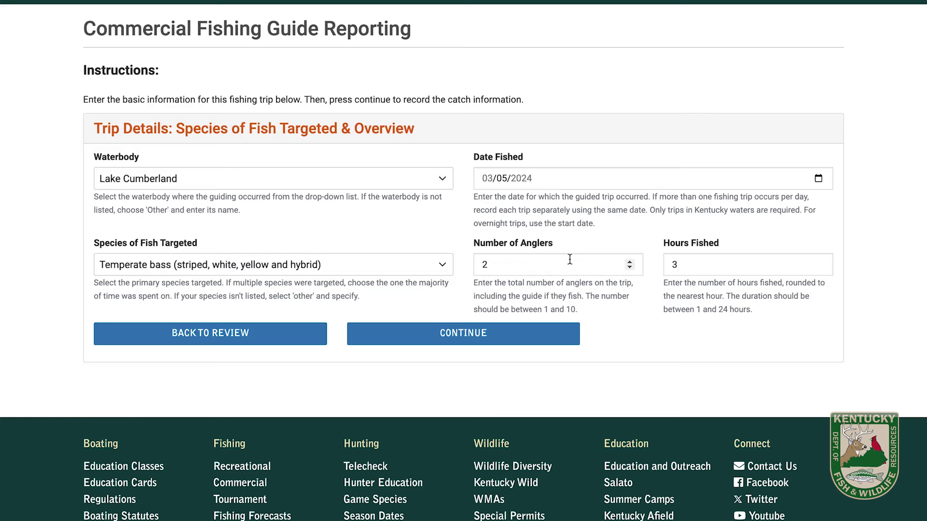
{"action": "left_click", "coordinate": [688, 267]}
{"action": "key", "text": "BackSpace"}
{"action": "type", "text": "4"}
{"action": "left_click", "coordinate": [520, 337]}
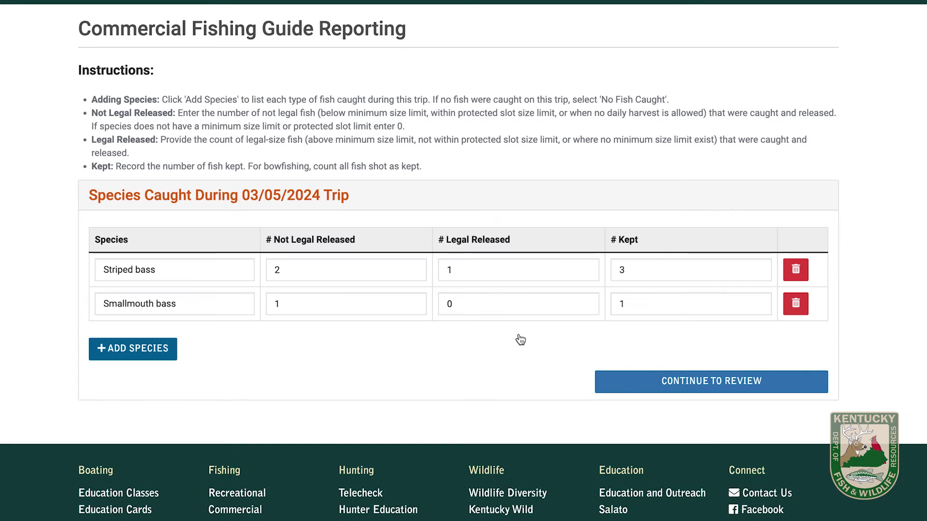
Add Spotted bass with 0 not legal released, 2 legal released and 0 kept, and continue to the report review
{"action": "left_click", "coordinate": [134, 346]}
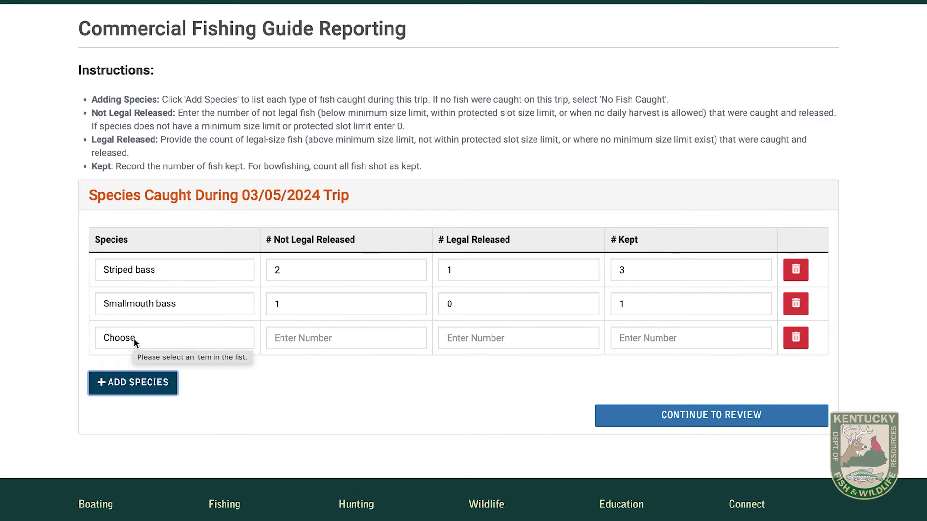
{"action": "left_click", "coordinate": [149, 336]}
{"action": "left_click", "coordinate": [178, 277]}
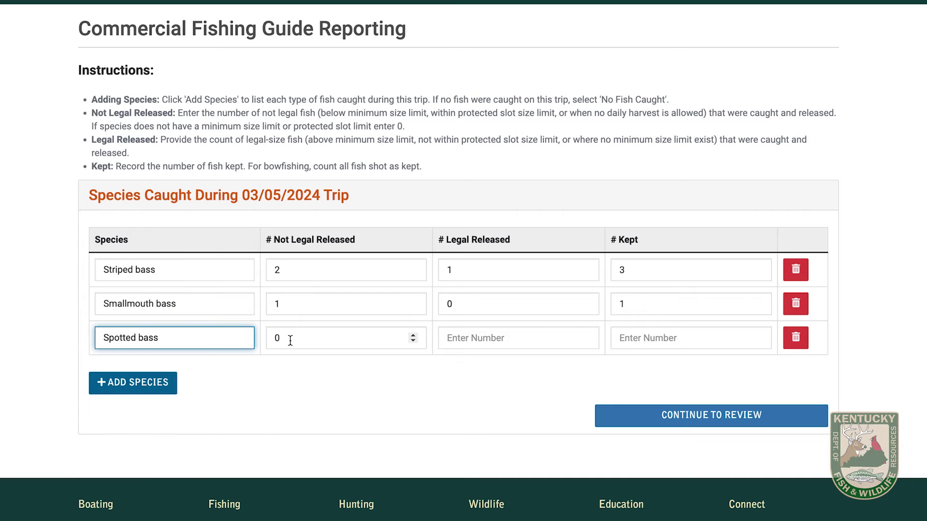
{"action": "left_click", "coordinate": [491, 339]}
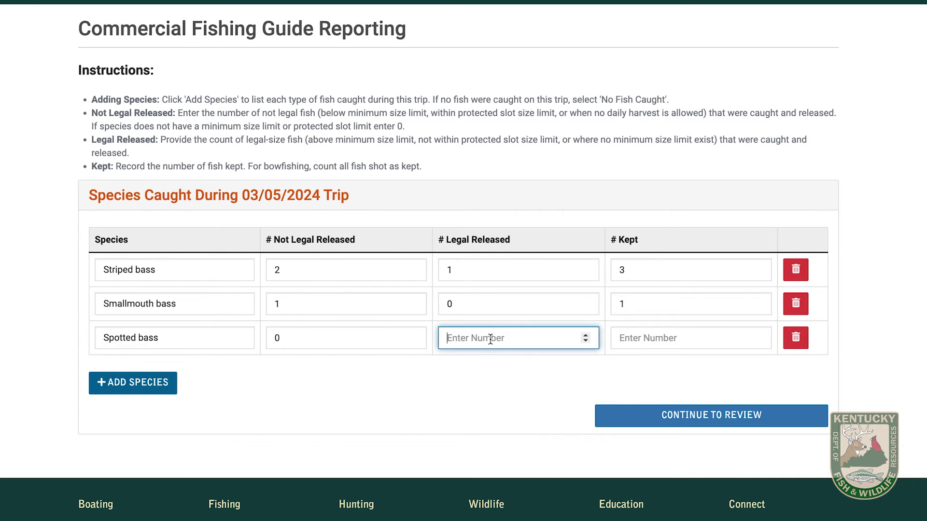
{"action": "type", "text": "2"}
{"action": "left_click", "coordinate": [653, 338]}
{"action": "type", "text": "0"}
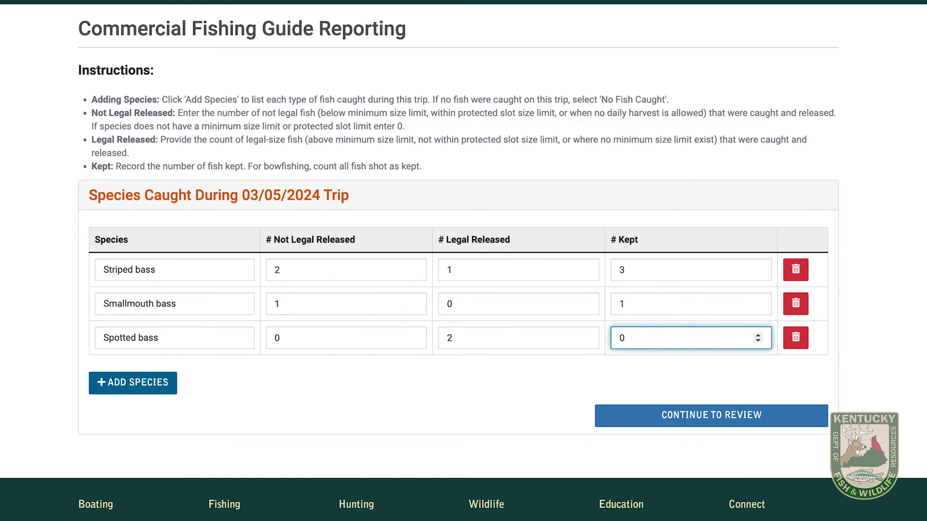
{"action": "left_click", "coordinate": [751, 416]}
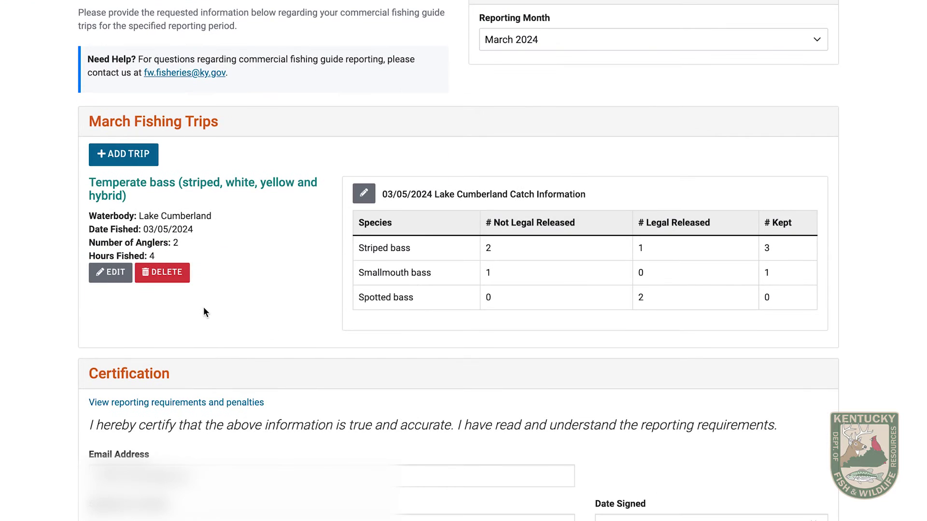
Add a second trip at Lake Cumberland targeting Temperate bass (striped, white, yellow and hybrid), dated 03/07/2024
{"action": "left_click", "coordinate": [128, 155]}
{"action": "left_click", "coordinate": [445, 178]}
{"action": "left_click", "coordinate": [280, 410]}
{"action": "left_click", "coordinate": [186, 271]}
{"action": "left_click", "coordinate": [197, 379]}
{"action": "left_click", "coordinate": [500, 178]}
{"action": "type", "text": "07/2024"}
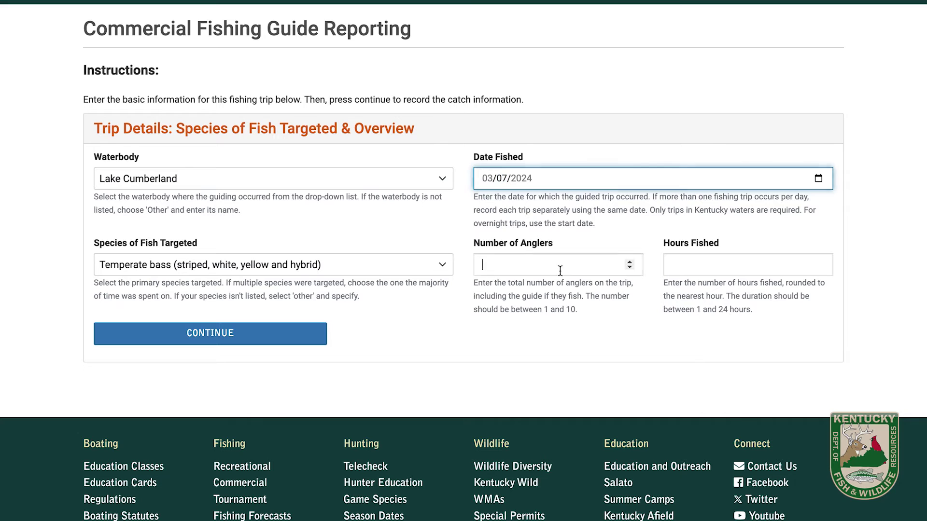
Enter 4 anglers and 2 hours fished for the 03/07/2024 trip, and record that no fish were caught
{"action": "left_click", "coordinate": [558, 269]}
{"action": "type", "text": "4"}
{"action": "left_click", "coordinate": [710, 264]}
{"action": "type", "text": "2"}
{"action": "left_click", "coordinate": [300, 340]}
{"action": "left_click", "coordinate": [253, 280]}
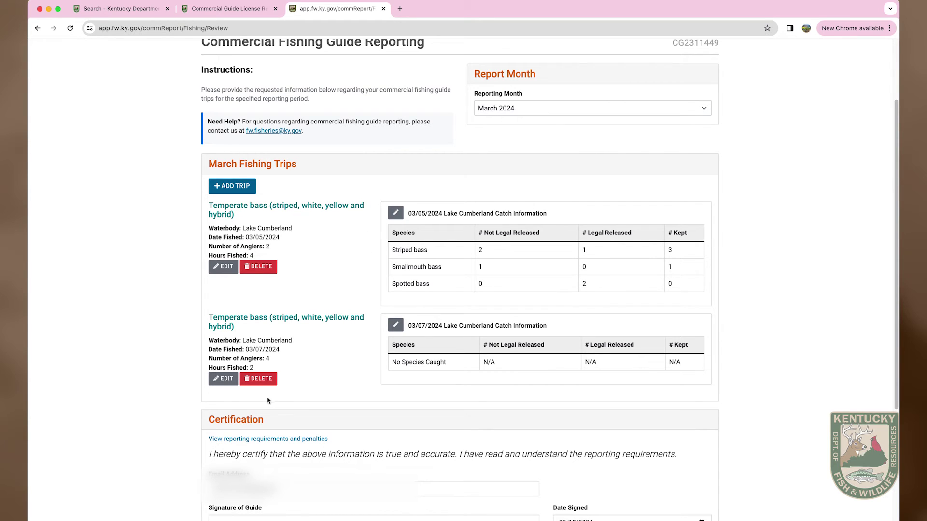
Sign the certification with the guide's full name
{"action": "left_click", "coordinate": [241, 518]}
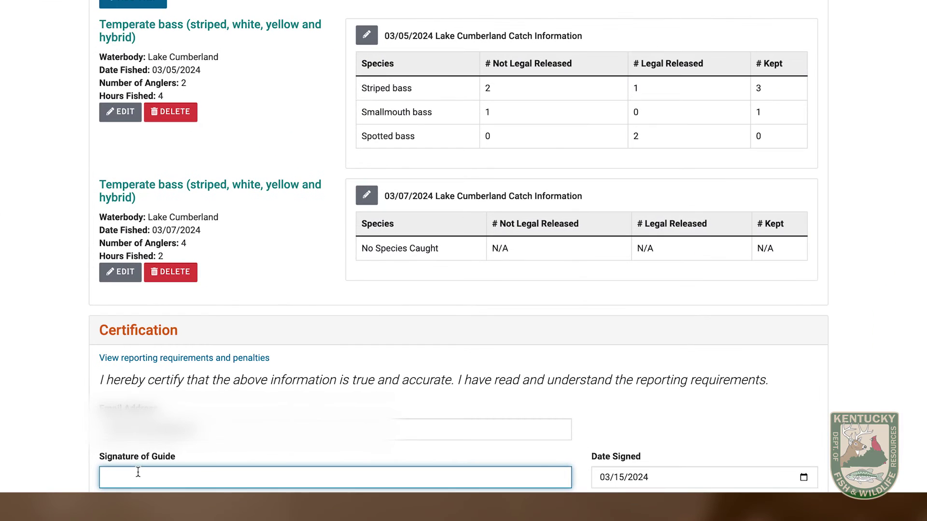
{"action": "type", "text": "Elk McTester"}
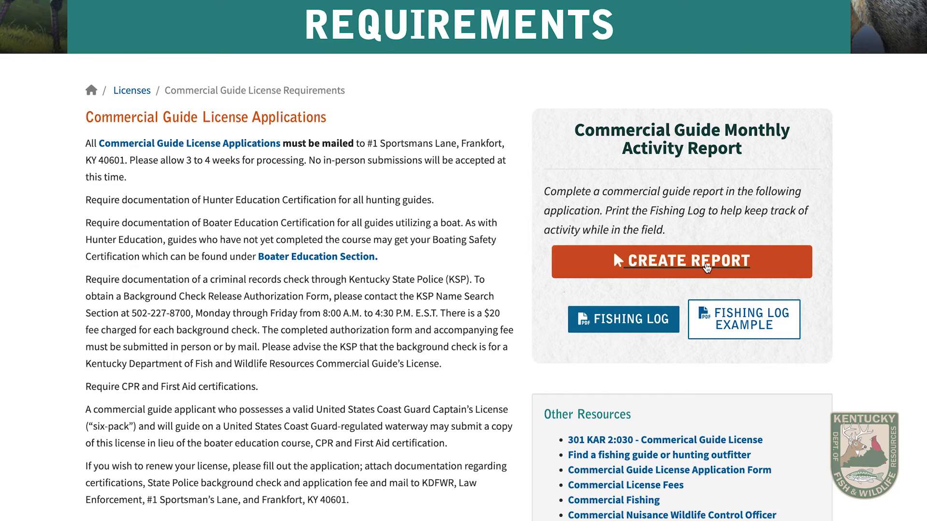
Start Create Report again with the guide's last name, date of birth and last four SSN digits for the fishing activity report
{"action": "left_click", "coordinate": [614, 250]}
{"action": "left_click", "coordinate": [531, 141]}
{"action": "left_click", "coordinate": [565, 170]}
{"action": "left_click", "coordinate": [544, 190]}
{"action": "type", "text": "01/01/2021"}
{"action": "left_click", "coordinate": [562, 230]}
{"action": "left_click", "coordinate": [566, 259]}
{"action": "left_click", "coordinate": [486, 271]}
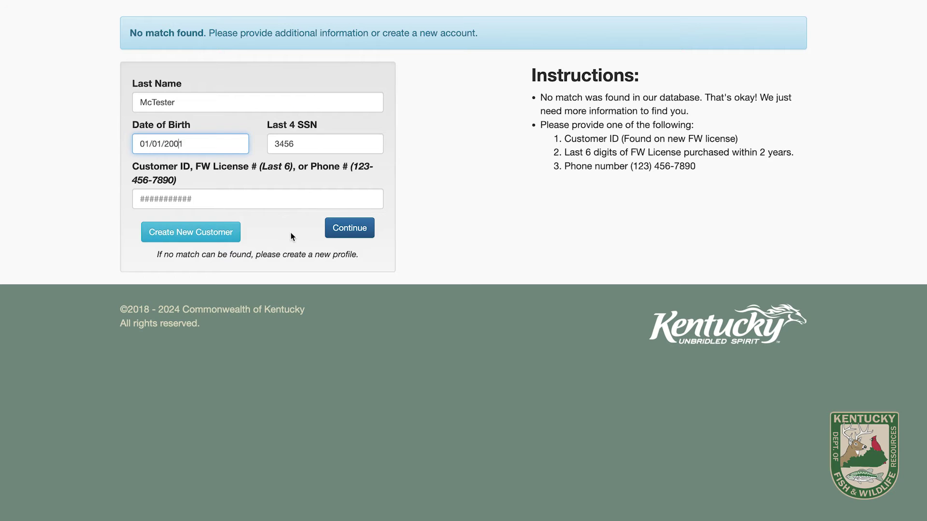
Correct the date of birth in the customer lookup, pass verification and reopen the March 2024 fishing report down to its certification
{"action": "left_click", "coordinate": [349, 230]}
{"action": "left_click", "coordinate": [191, 142]}
{"action": "left_click", "coordinate": [177, 155]}
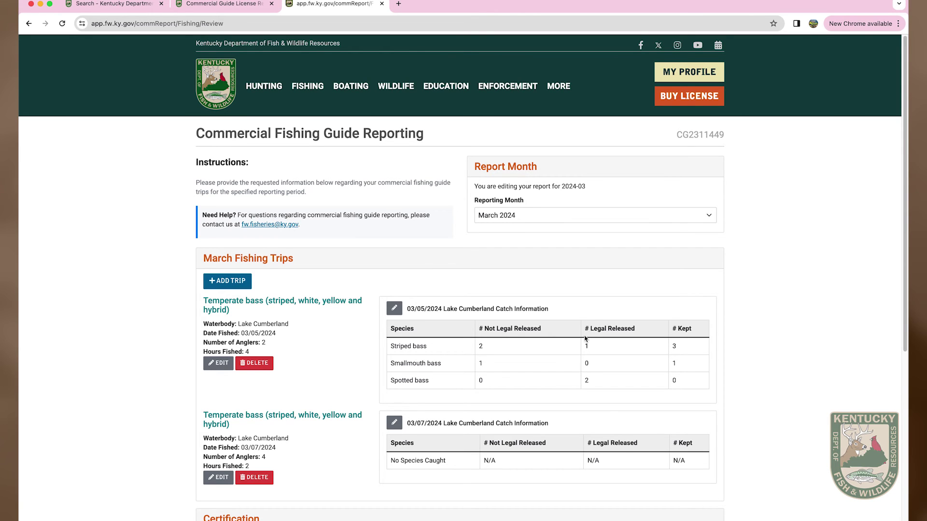
{"action": "scroll", "coordinate": [585, 339], "scroll_direction": "down", "scroll_amount": 5}
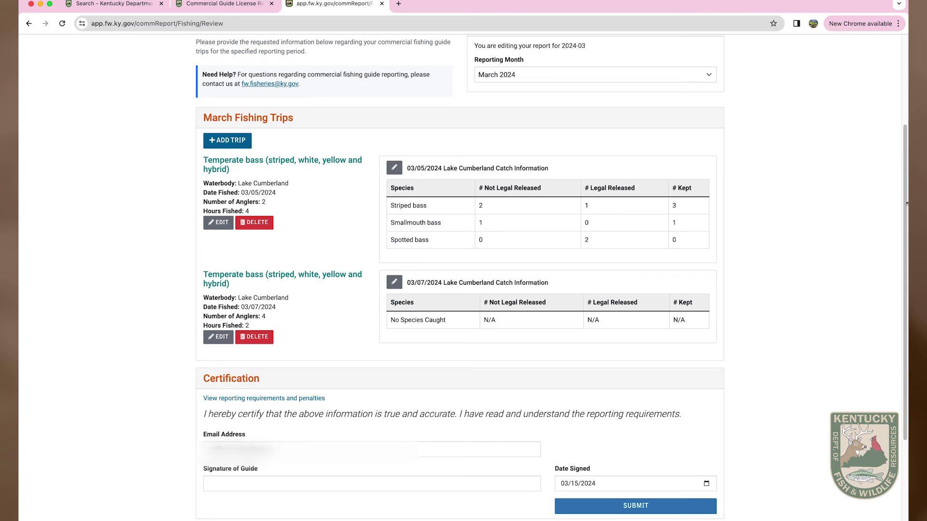